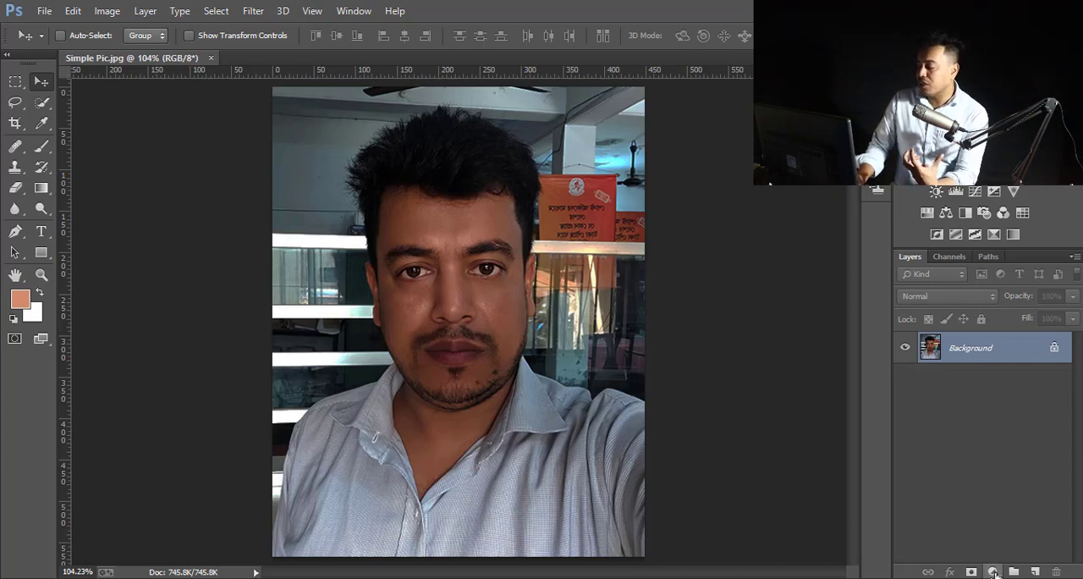
# - Add a Curves adjustment layer, raise the RGB midtone point at input 99 to brighten the photo, and compare with the layer hidden
pyautogui.click(993, 572)
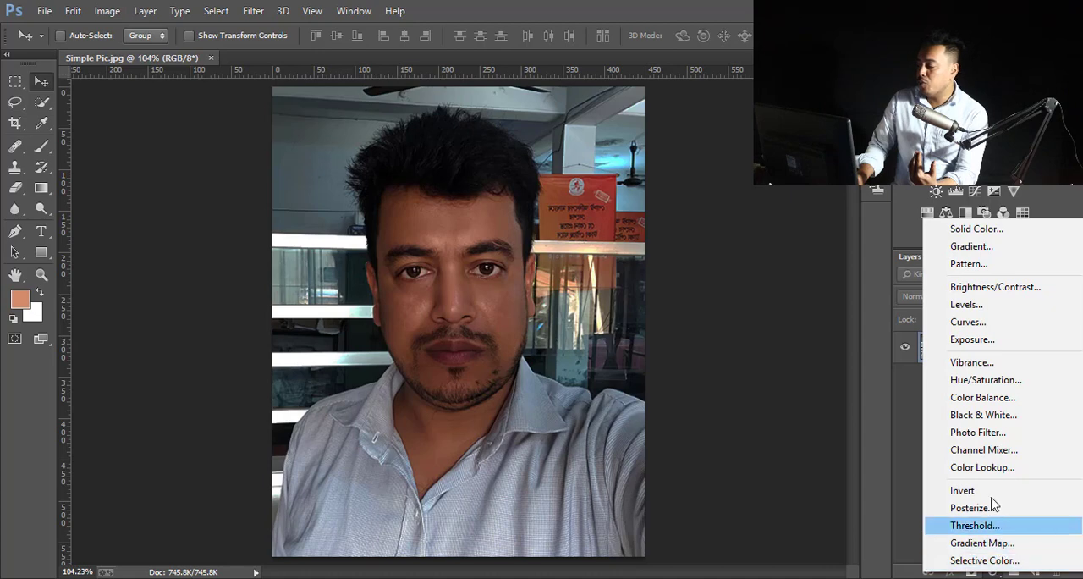
pyautogui.click(983, 326)
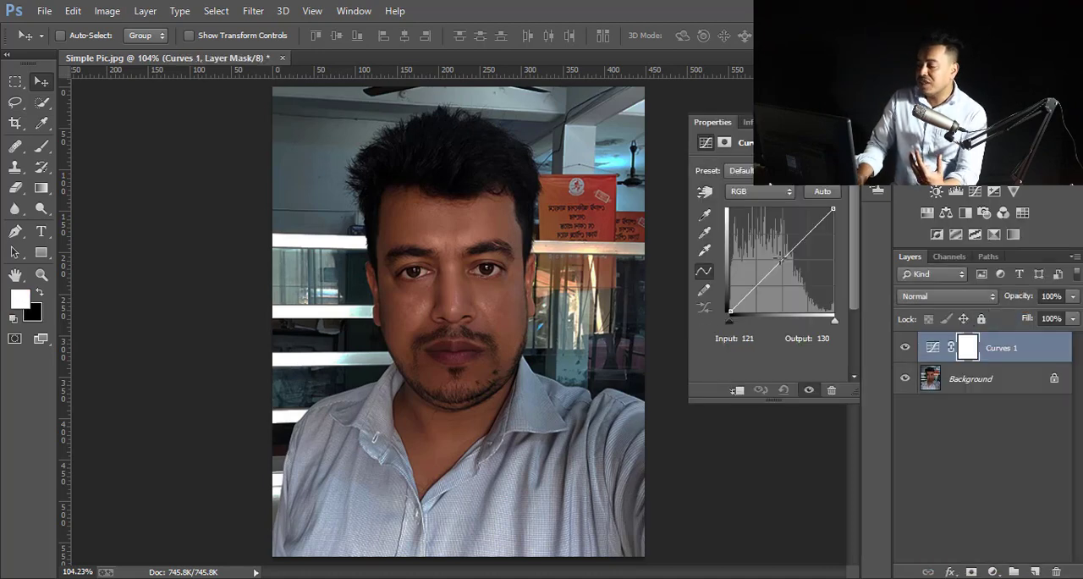
pyautogui.moveTo(780, 259); pyautogui.dragTo(769, 251)
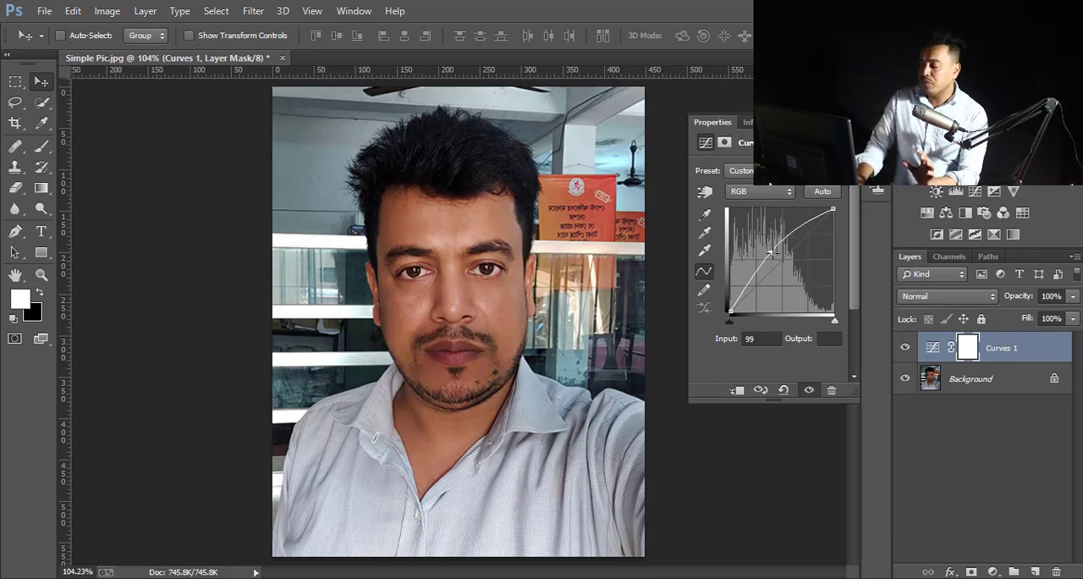
pyautogui.click(771, 252)
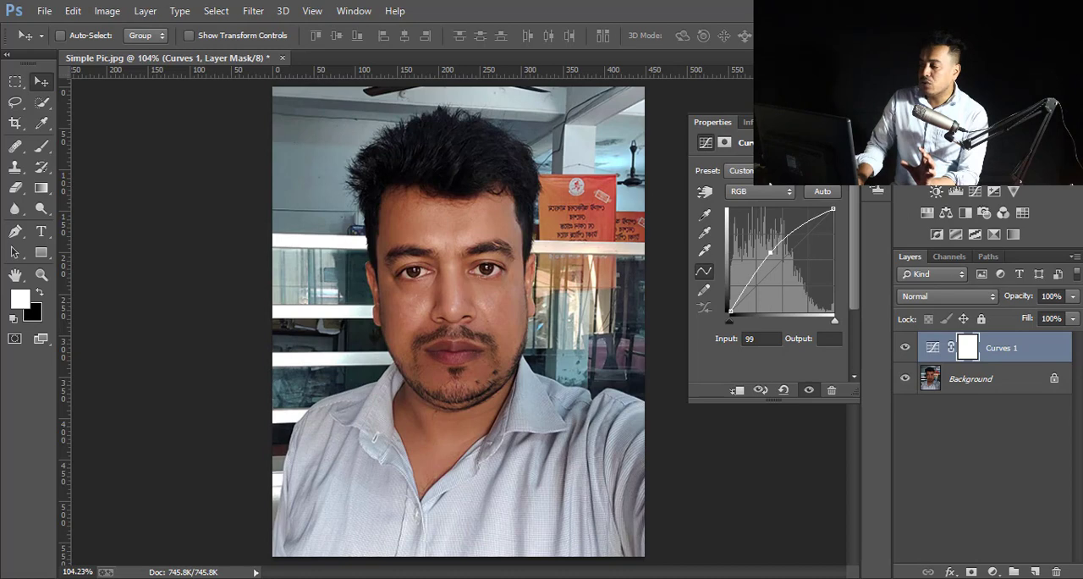
pyautogui.click(839, 122)
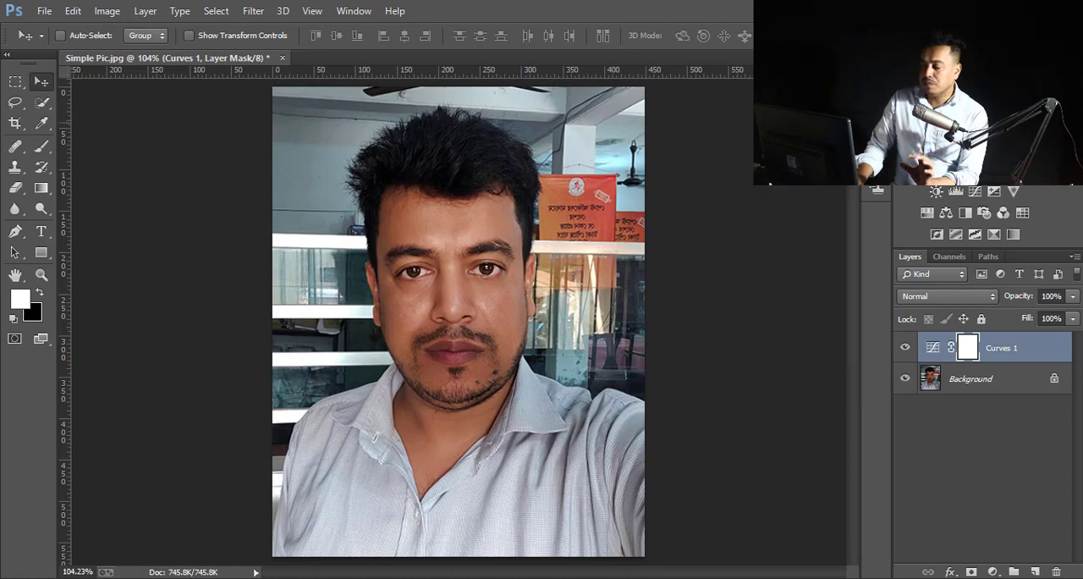
pyautogui.click(905, 348)
pyautogui.click(904, 350)
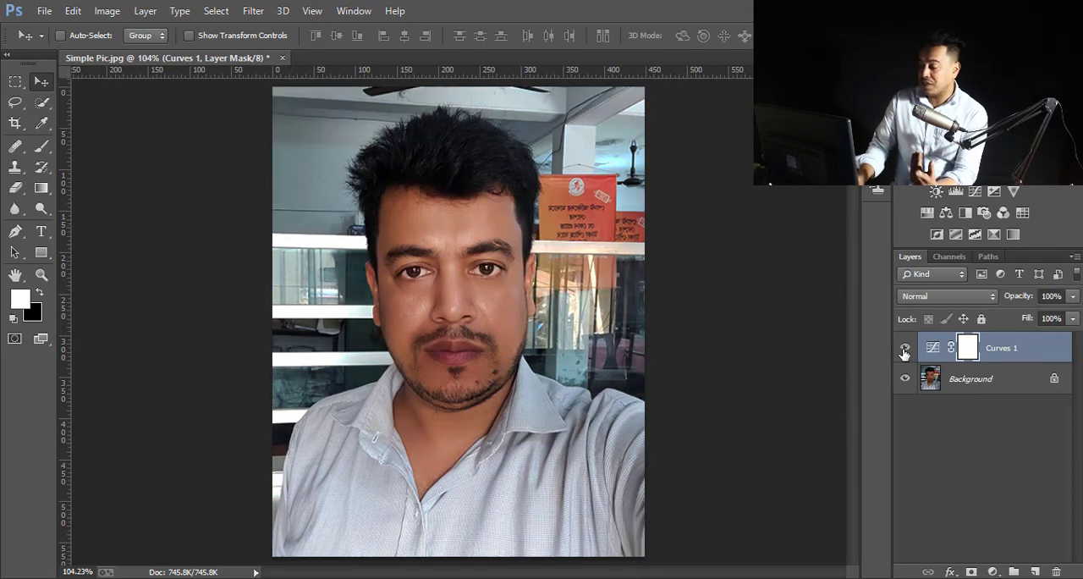
# - Add a Levels adjustment layer with input levels 17, 1.27 and 240, and compare the photo with the layer hidden
pyautogui.click(994, 572)
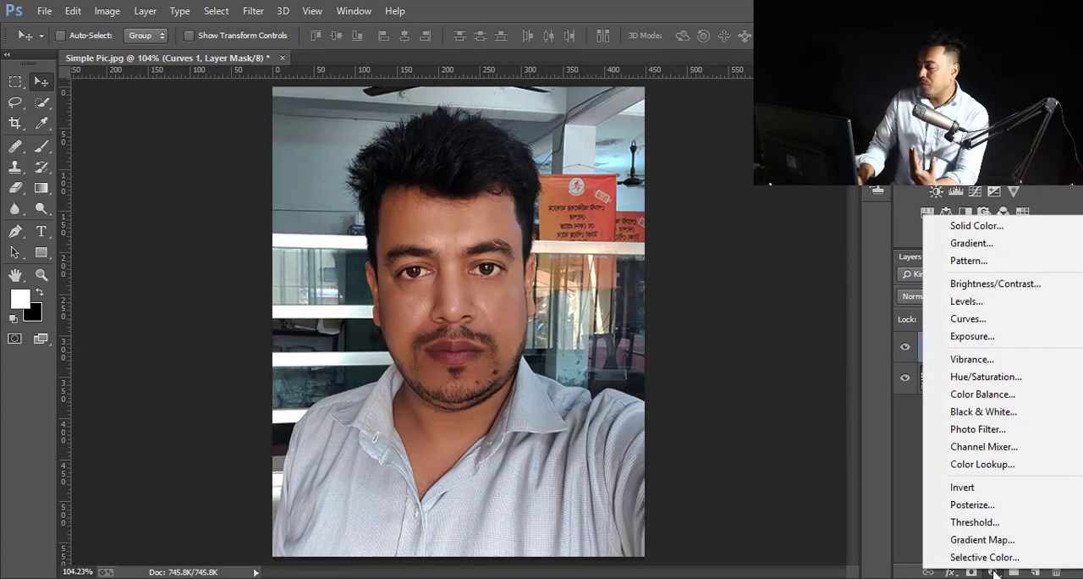
pyautogui.click(985, 307)
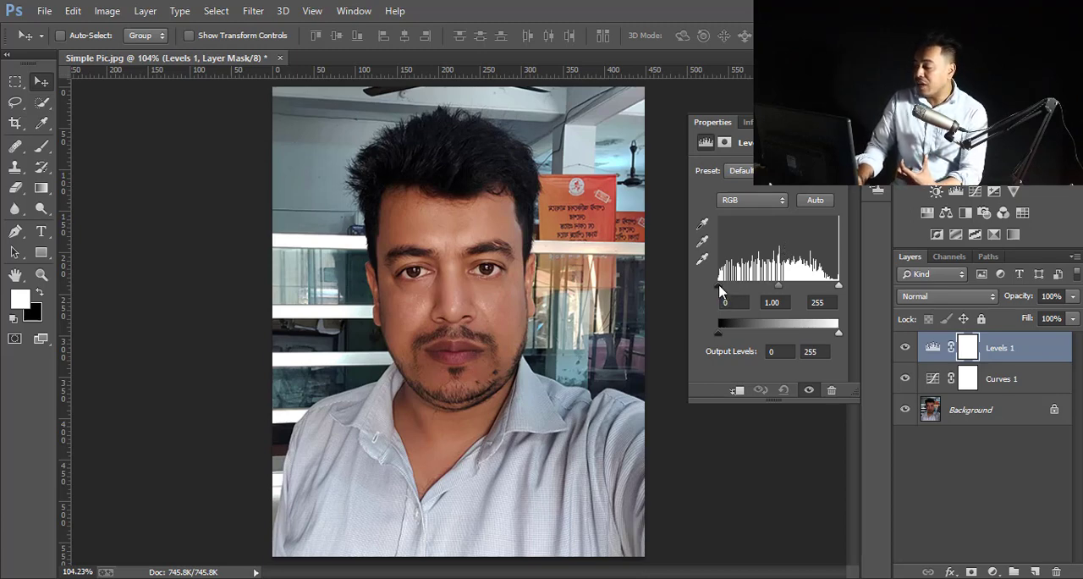
pyautogui.moveTo(720, 287); pyautogui.dragTo(773, 287)
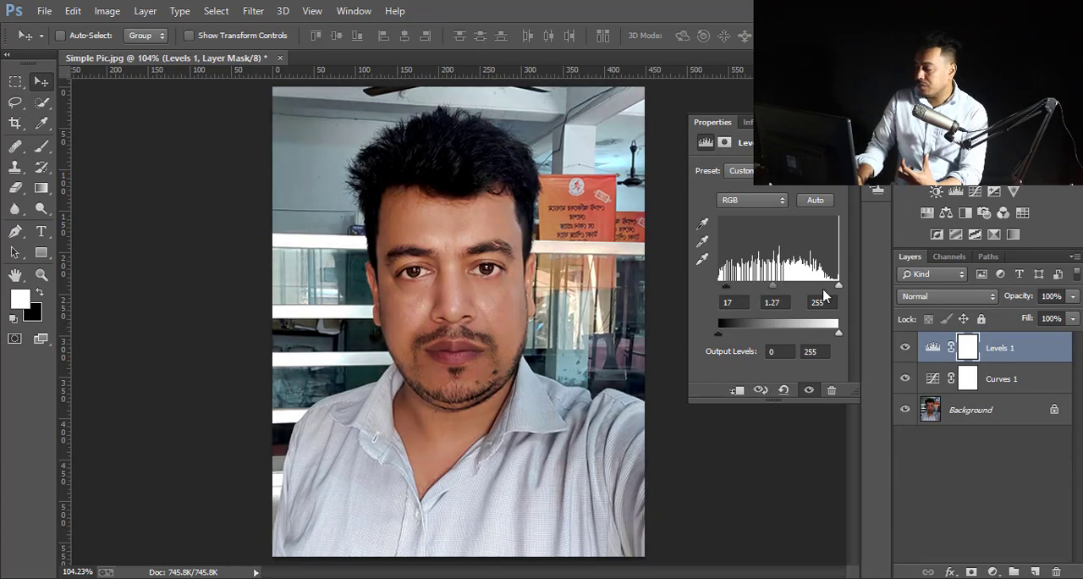
pyautogui.moveTo(839, 288); pyautogui.dragTo(833, 292)
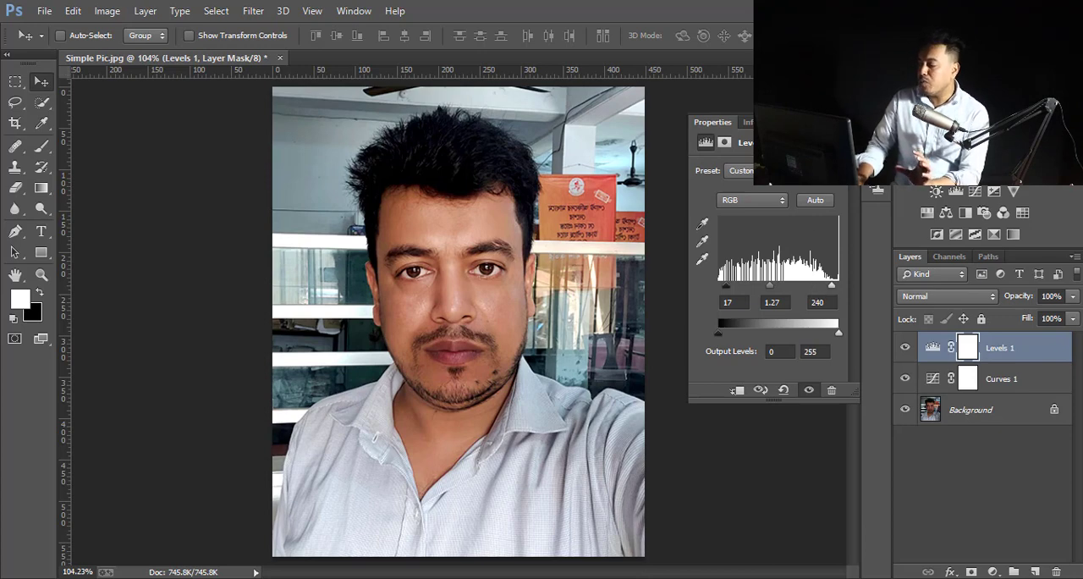
pyautogui.click(839, 122)
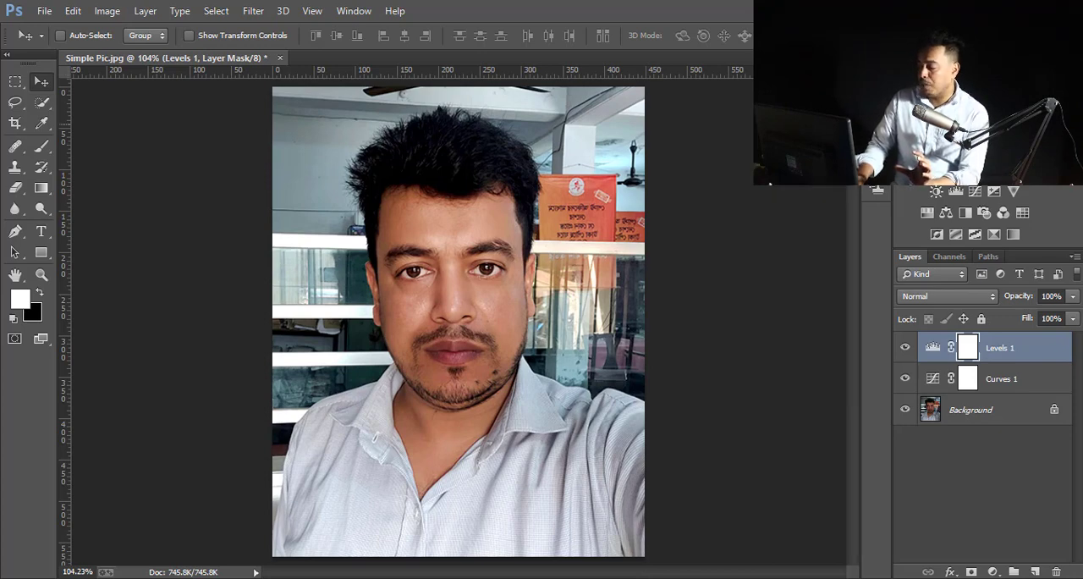
pyautogui.click(906, 349)
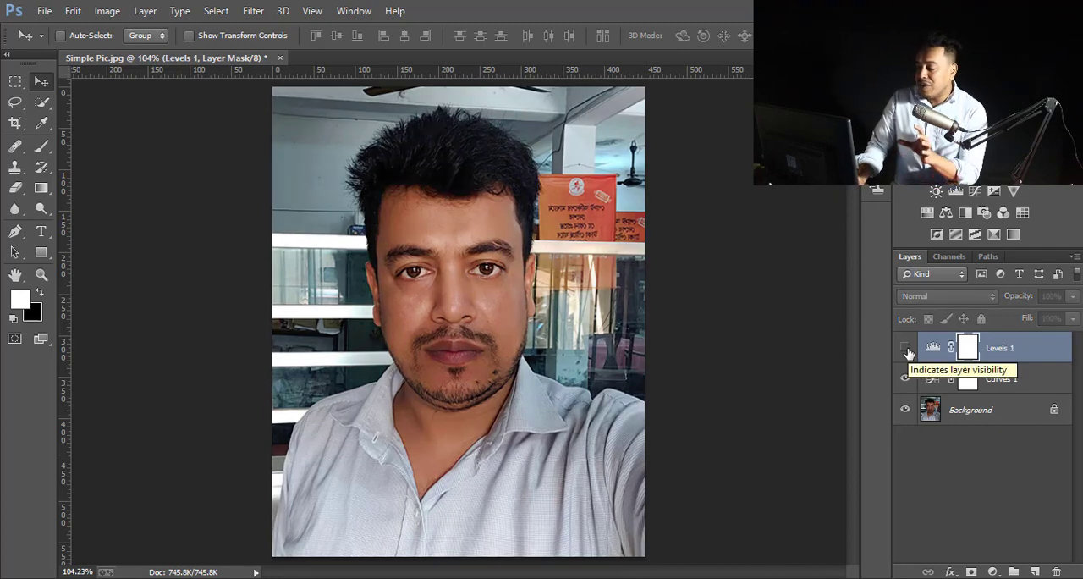
pyautogui.click(905, 349)
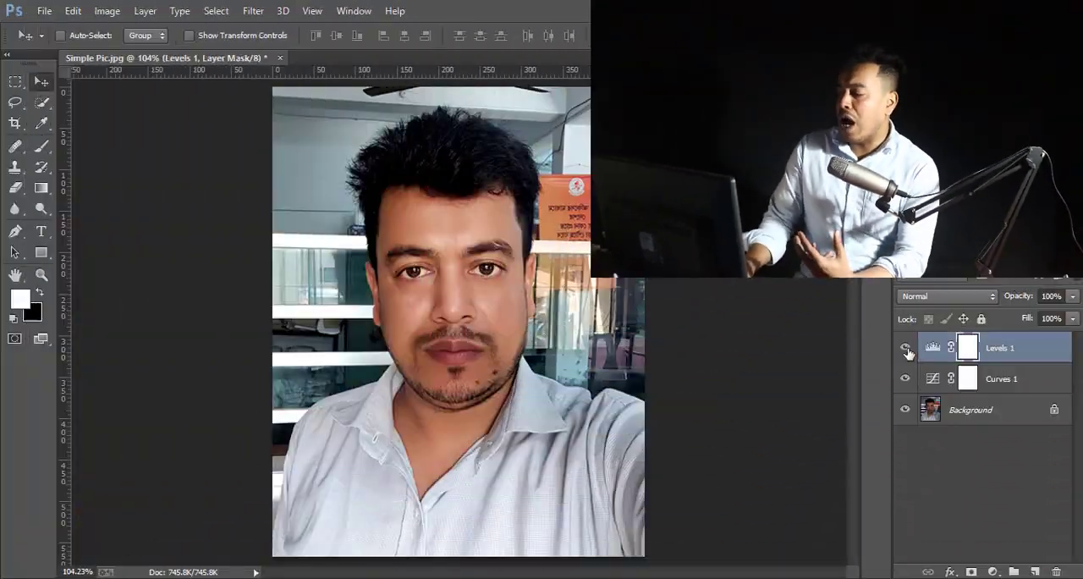
# - Add a Brightness/Contrast adjustment layer with contrast 23 and brightness 9
pyautogui.click(995, 572)
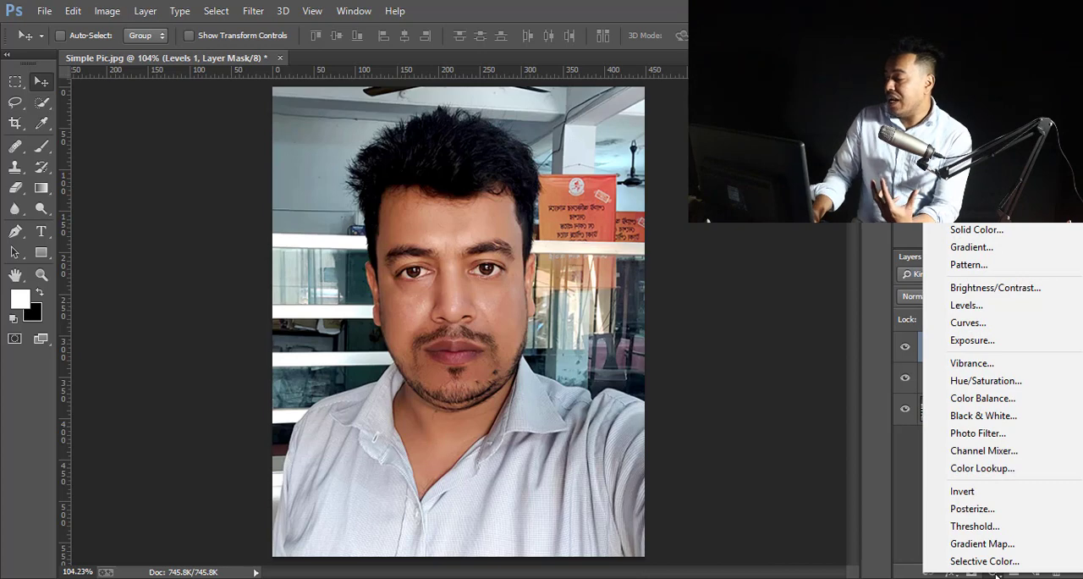
pyautogui.click(1014, 289)
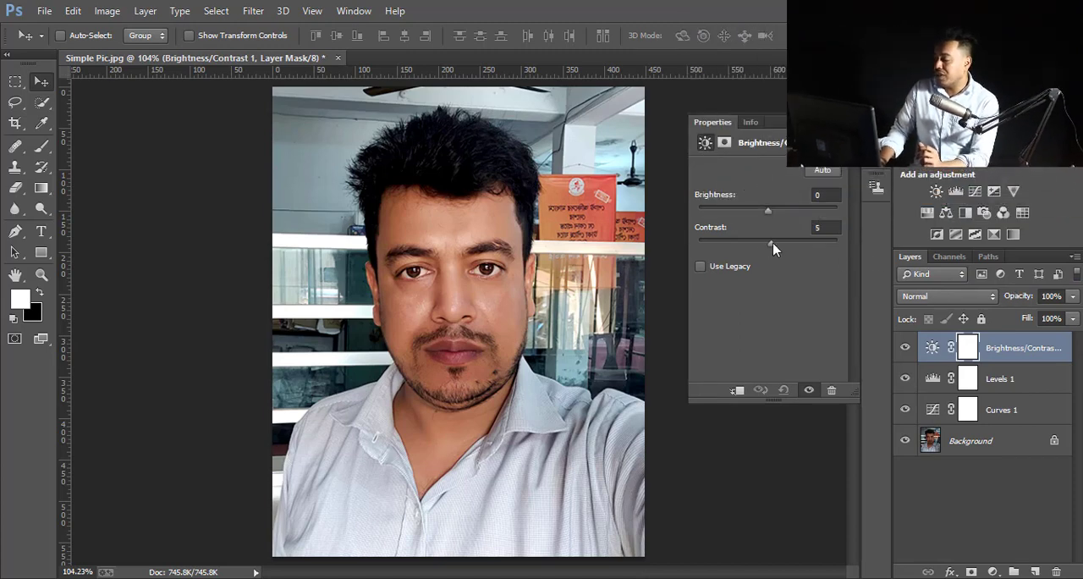
pyautogui.moveTo(773, 242); pyautogui.dragTo(783, 247)
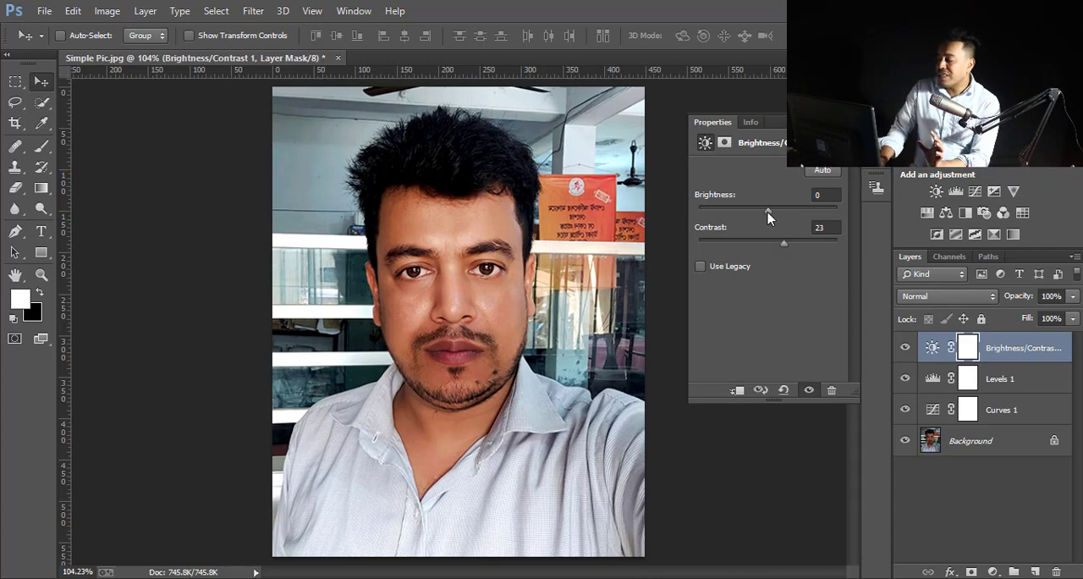
pyautogui.moveTo(769, 216); pyautogui.dragTo(771, 215)
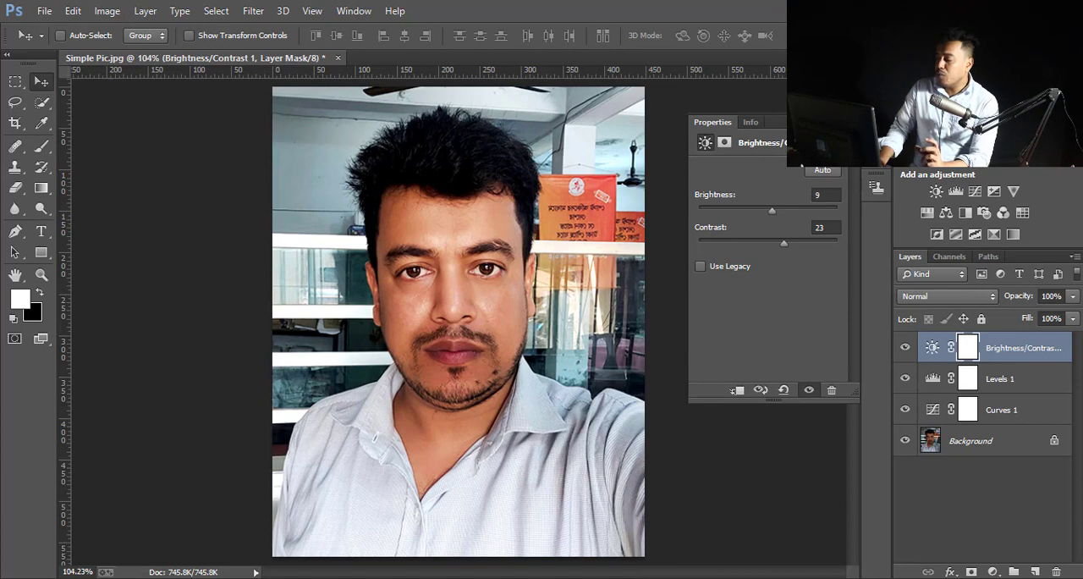
pyautogui.click(837, 122)
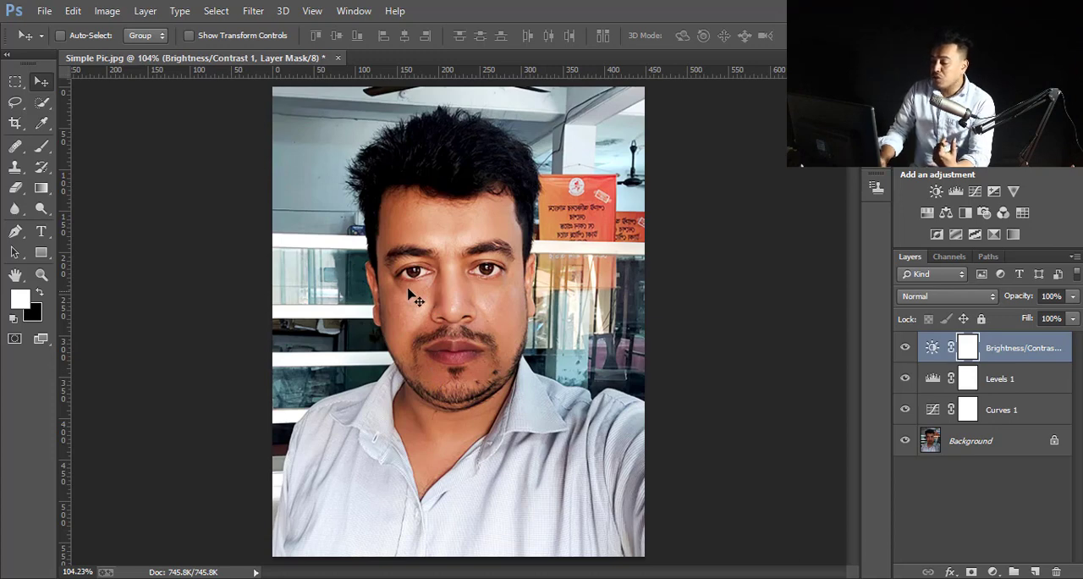
# - Select the darker skin areas around the cheek and chin with the Magic Wand and feather the selection by 5 pixels
pyautogui.click(44, 103)
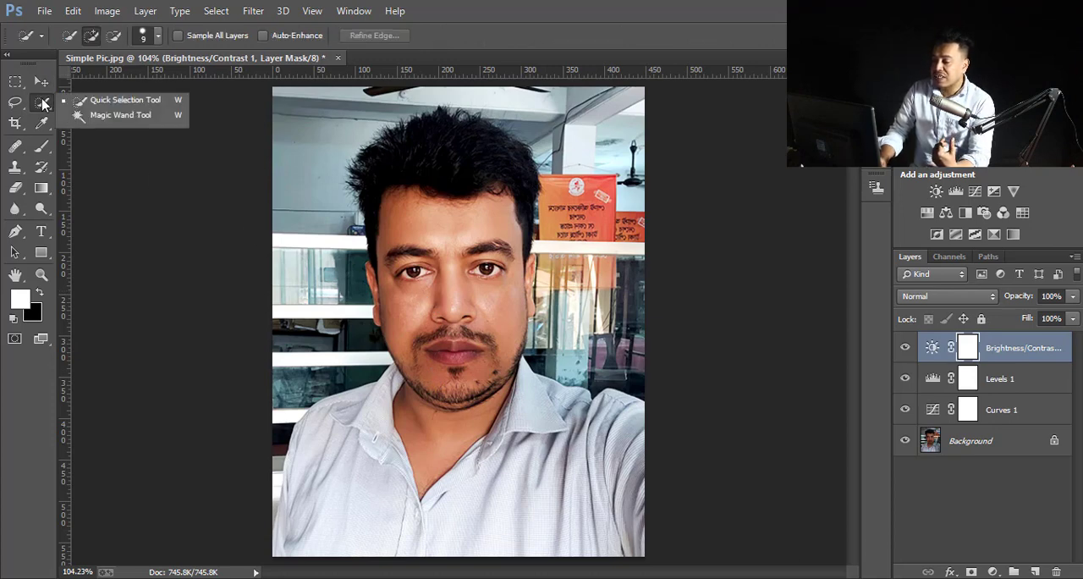
pyautogui.click(121, 116)
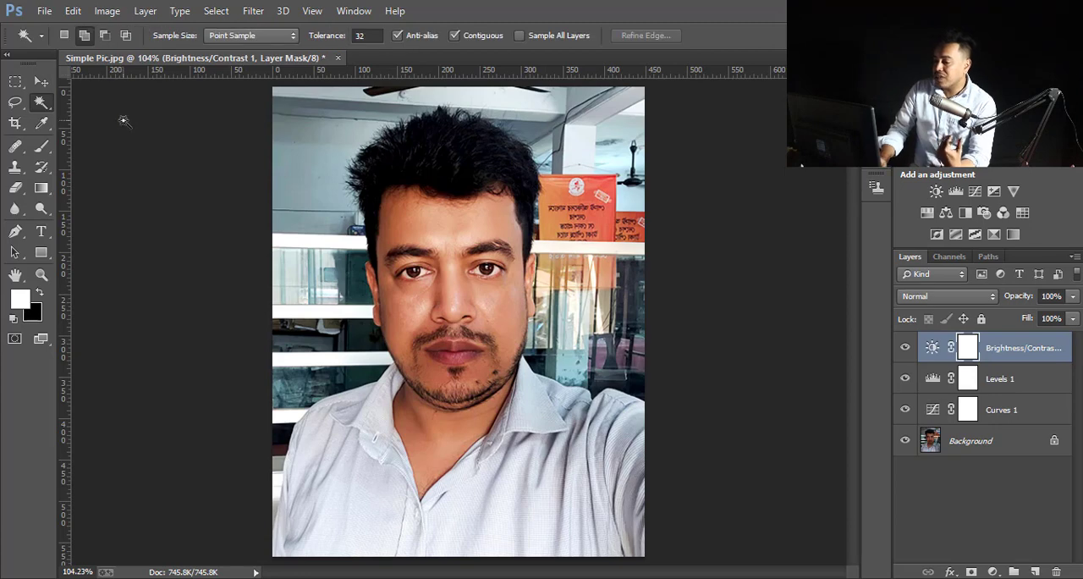
pyautogui.click(431, 369)
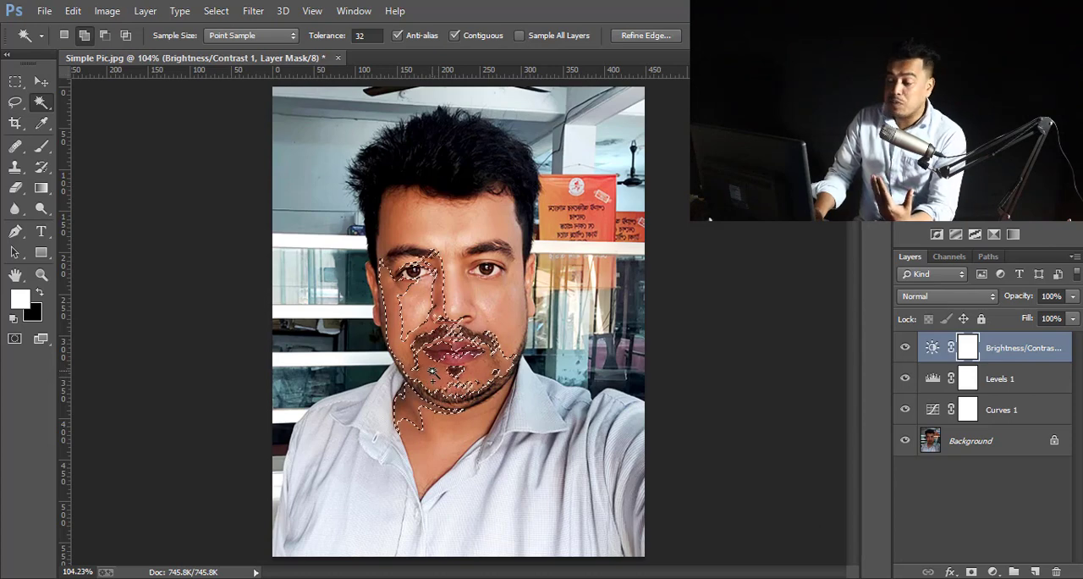
pyautogui.rightClick(432, 373)
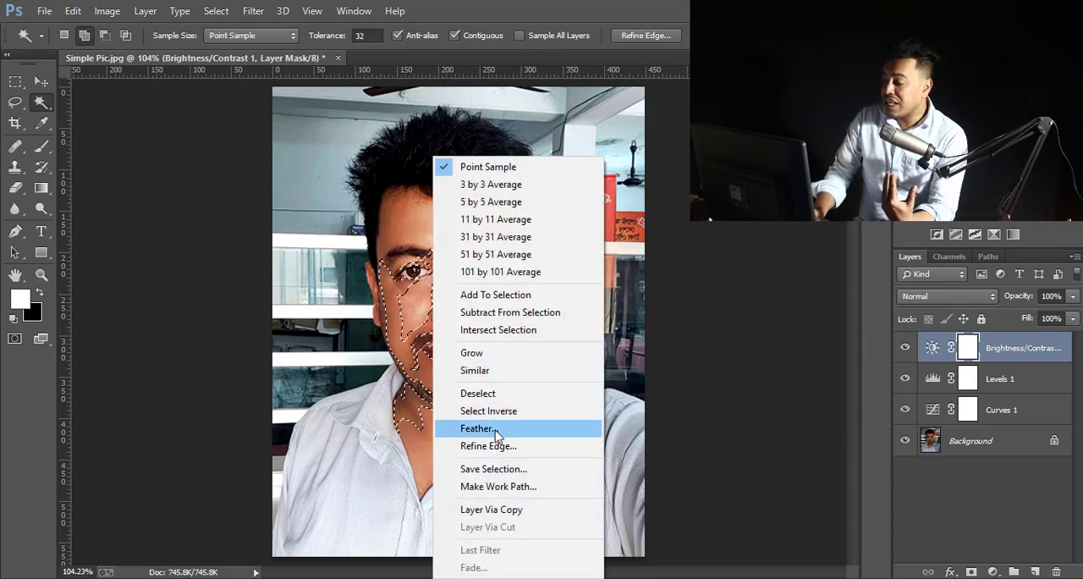
pyautogui.click(476, 428)
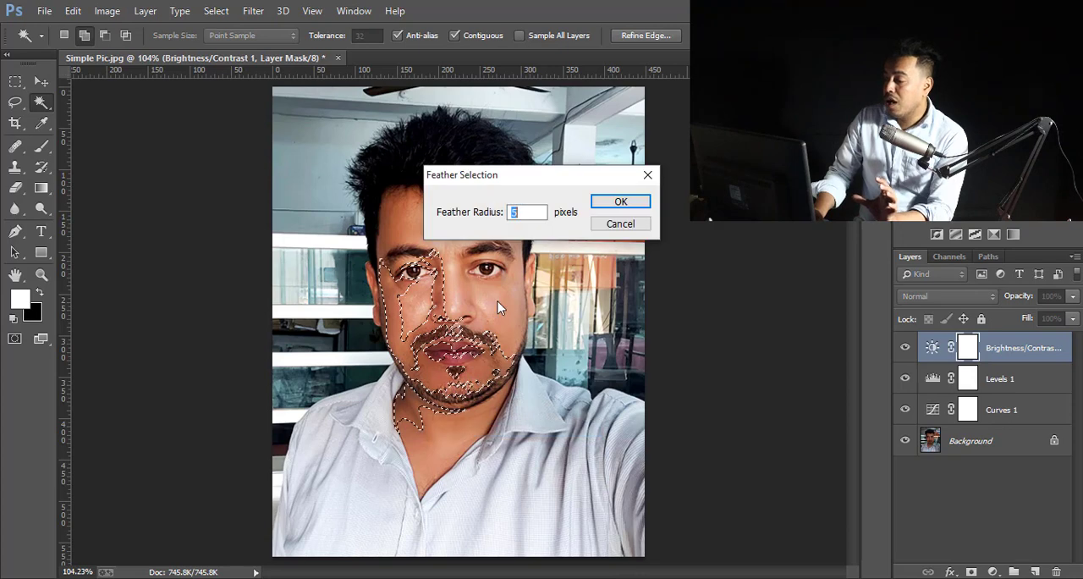
pyautogui.write('5')
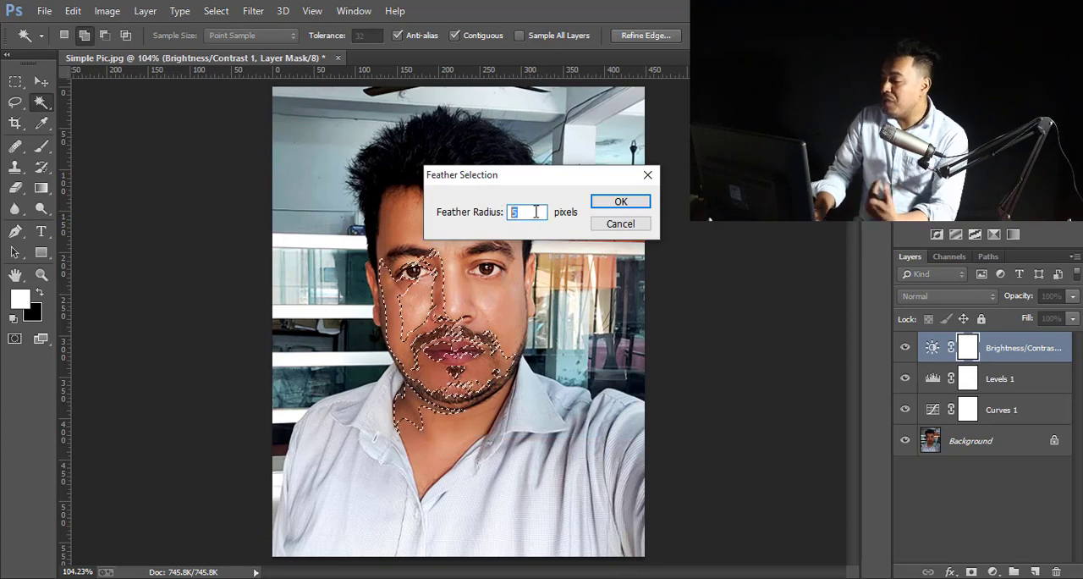
pyautogui.click(624, 203)
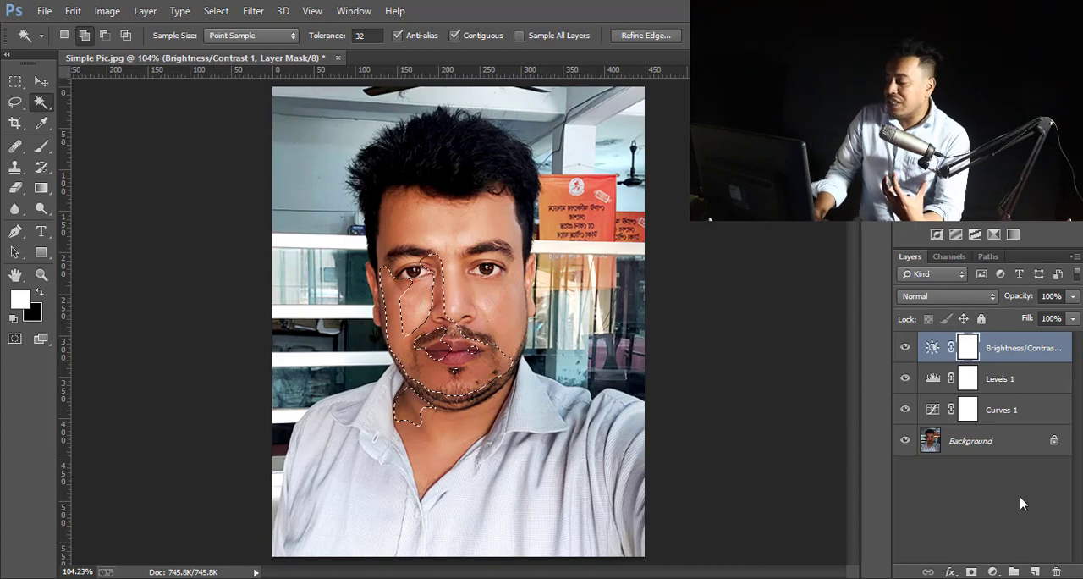
# - Add a Curves adjustment layer masked to the selected skin and slightly raise its midtone point at input 109
pyautogui.click(994, 572)
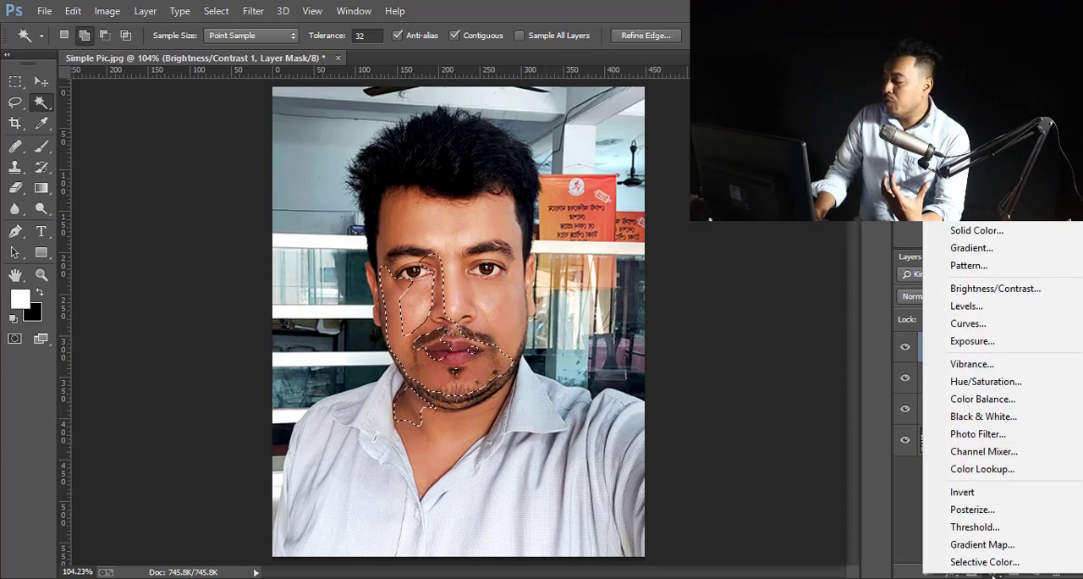
pyautogui.click(977, 325)
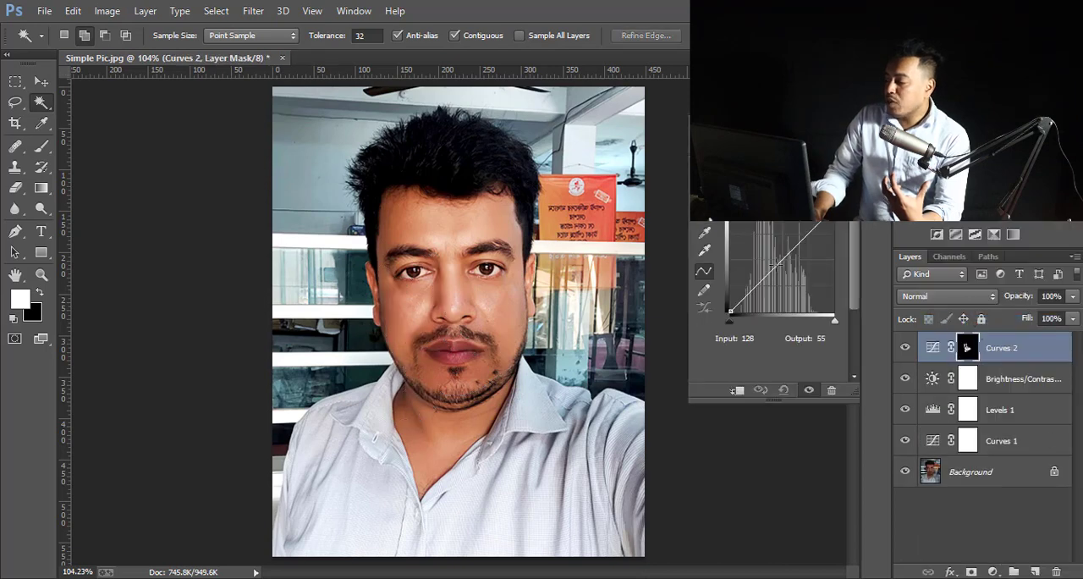
pyautogui.moveTo(775, 266); pyautogui.dragTo(776, 259)
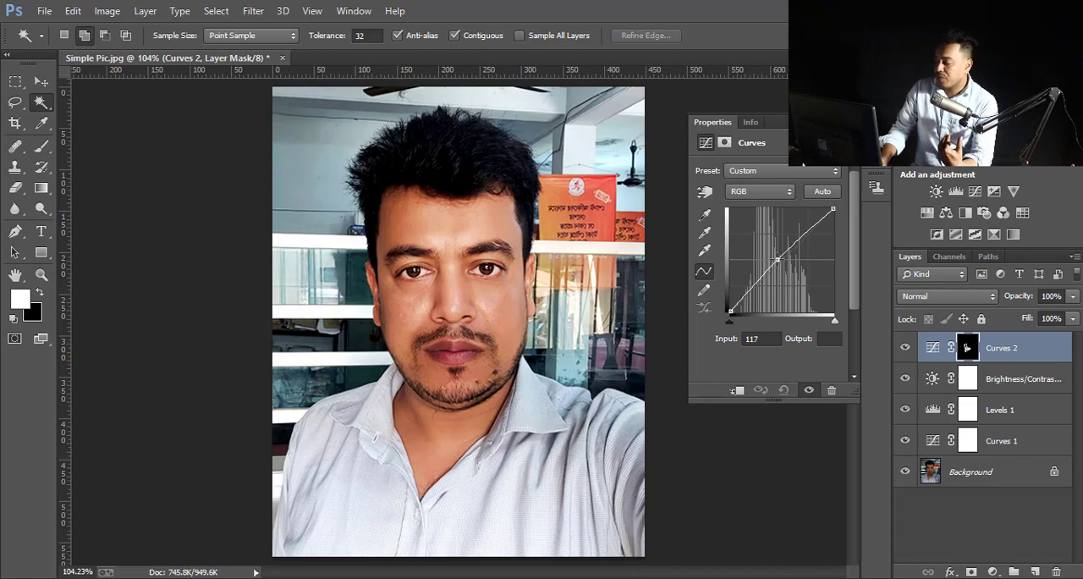
pyautogui.moveTo(776, 259); pyautogui.dragTo(775, 260)
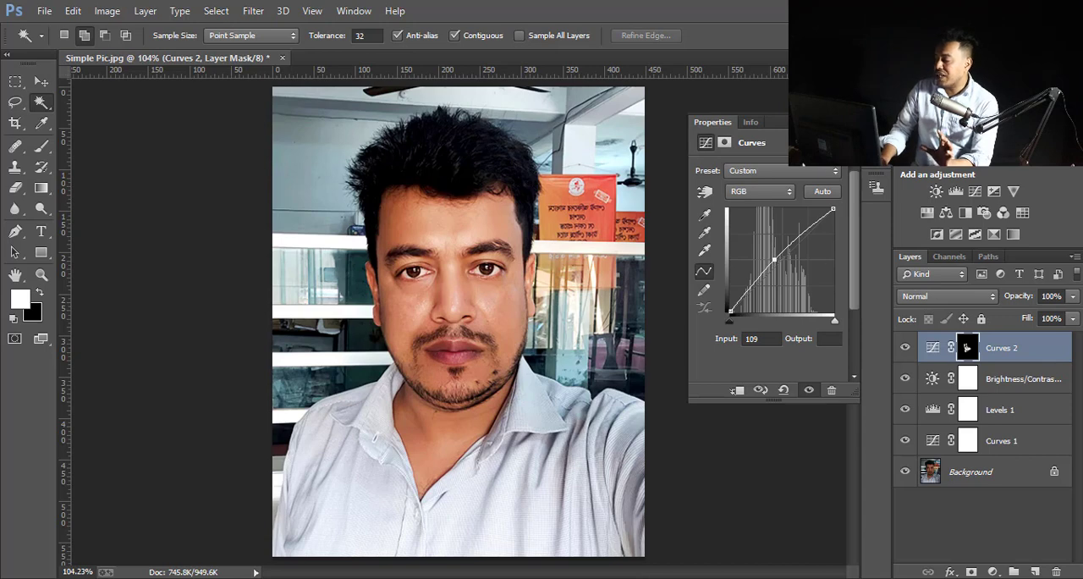
pyautogui.click(841, 122)
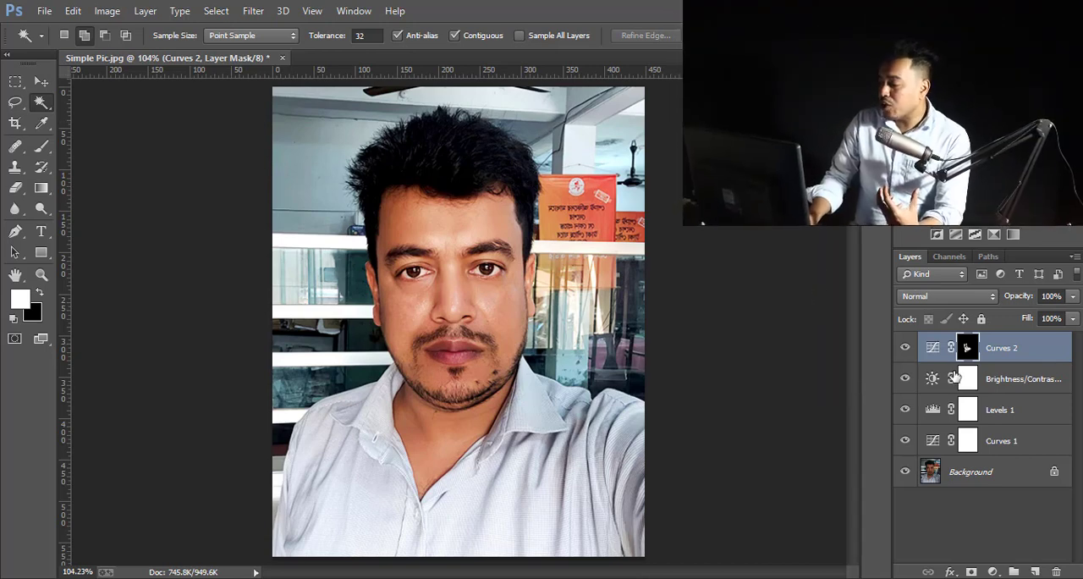
# - Select all four adjustment layers together with the Background layer and merge them into one layer
pyautogui.keyDown('shift'); pyautogui.click(1009, 379); pyautogui.keyUp('shift')
pyautogui.keyDown('shift'); pyautogui.click(1010, 411); pyautogui.keyUp('shift')
pyautogui.keyDown('shift'); pyautogui.click(1011, 445); pyautogui.keyUp('shift')
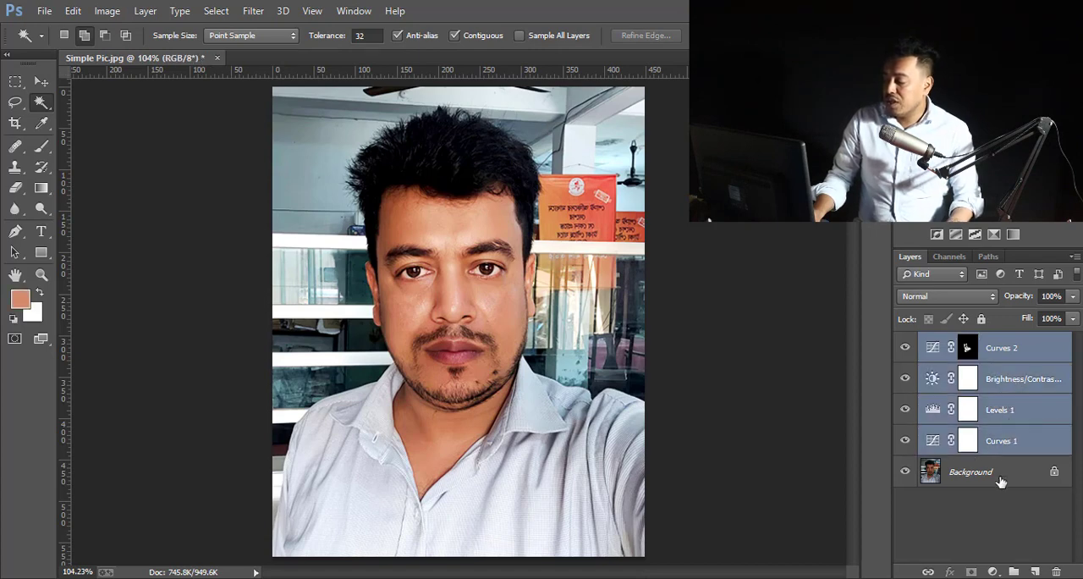
pyautogui.keyDown('shift'); pyautogui.click(1002, 481); pyautogui.keyUp('shift')
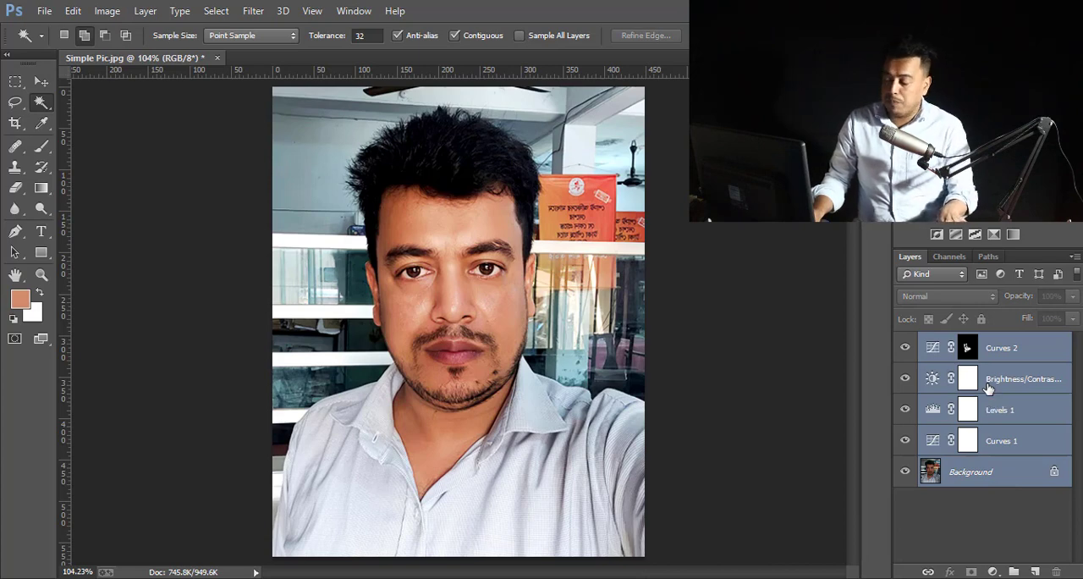
pyautogui.hotkey('ctrl', 'e')
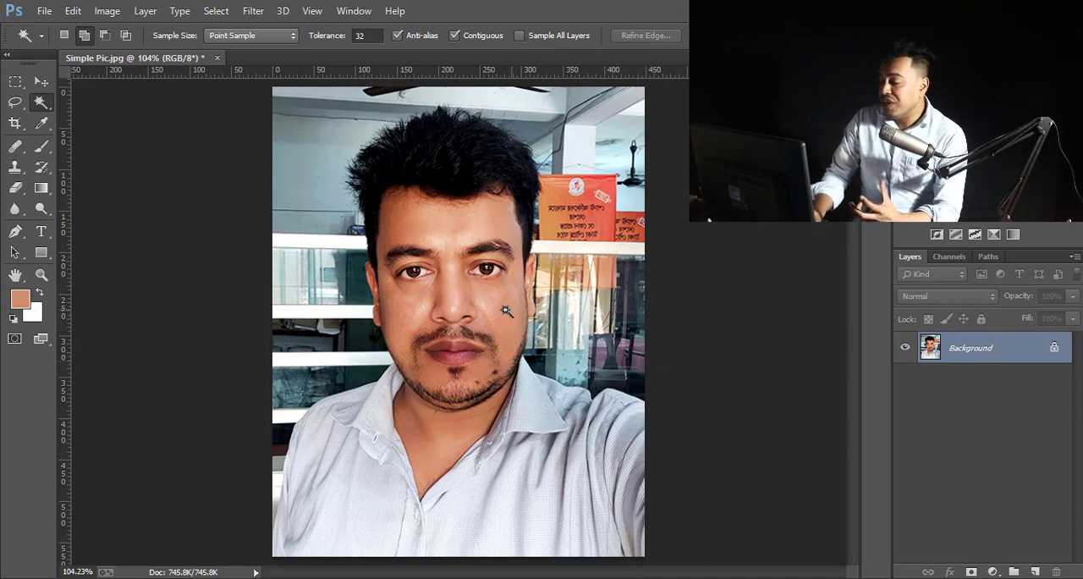
# - Apply Imagenomic Noiseware Professional to the merged photo with noise reduction of 84% luminance and 76% color
pyautogui.click(253, 11)
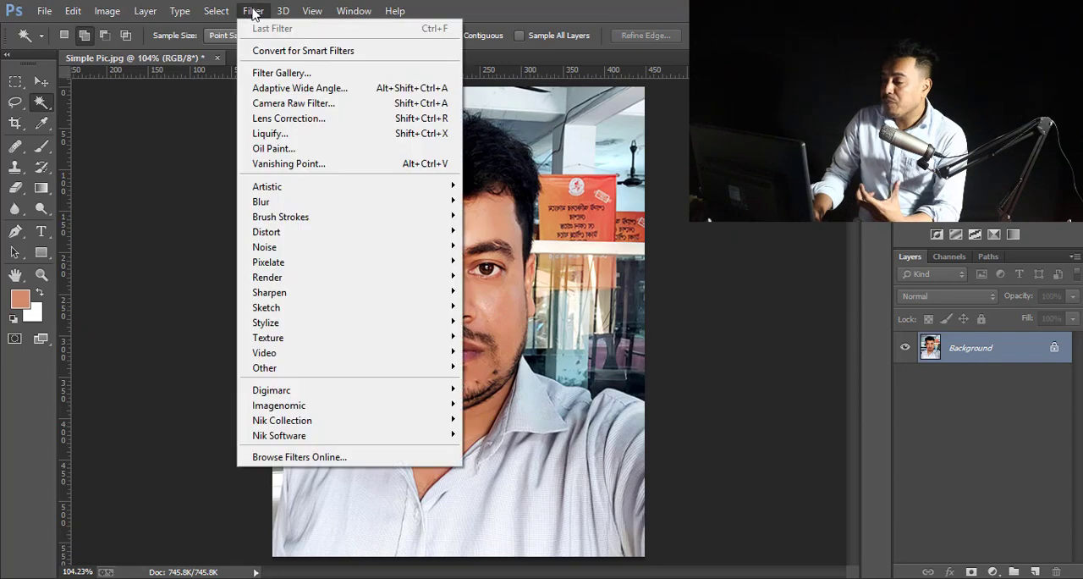
pyautogui.moveTo(425, 408)
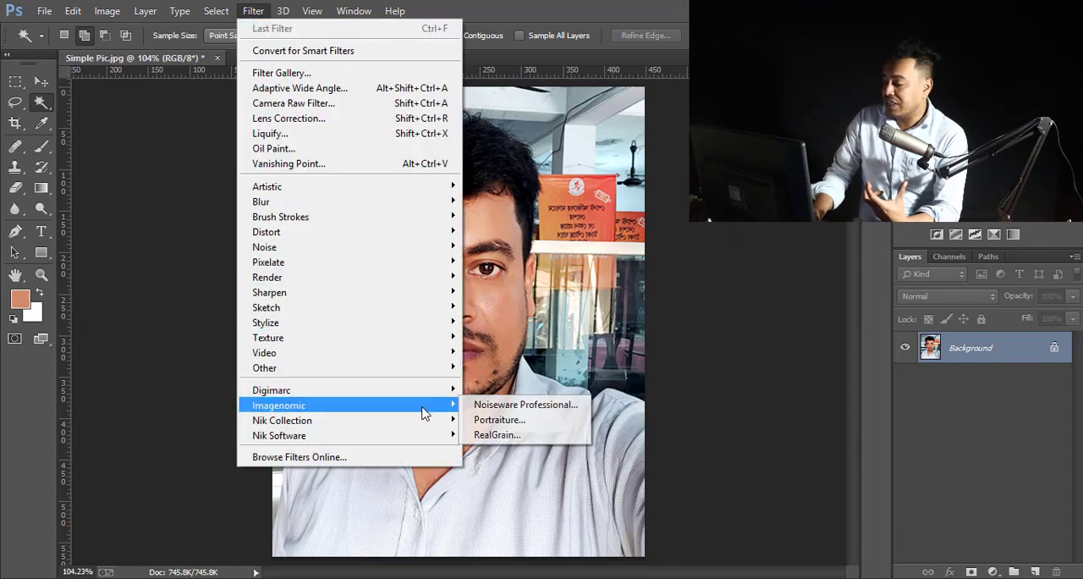
pyautogui.click(554, 414)
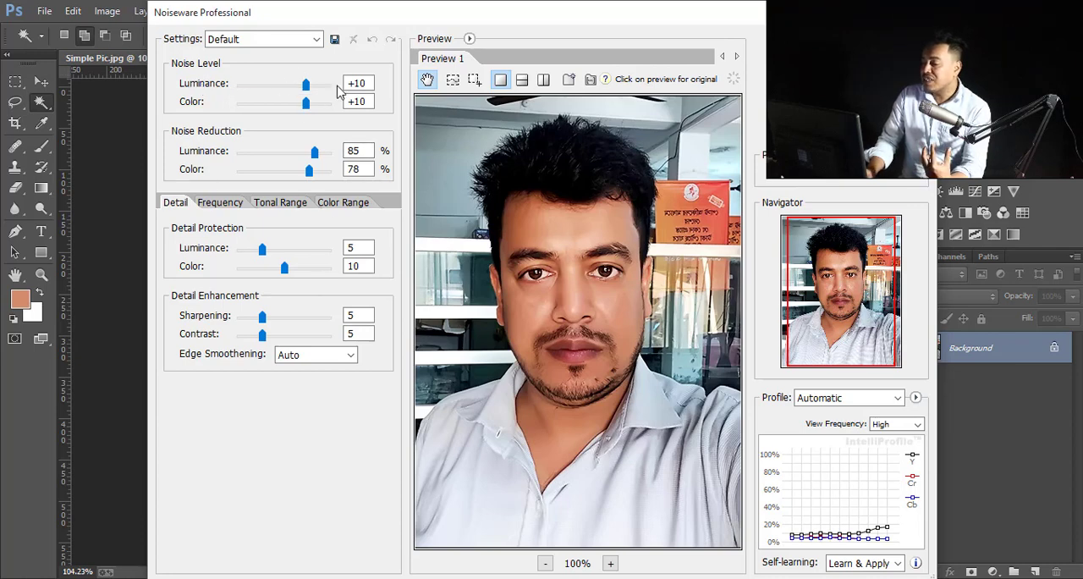
pyautogui.moveTo(314, 154); pyautogui.dragTo(306, 174)
pyautogui.moveTo(551, 237); pyautogui.dragTo(542, 214)
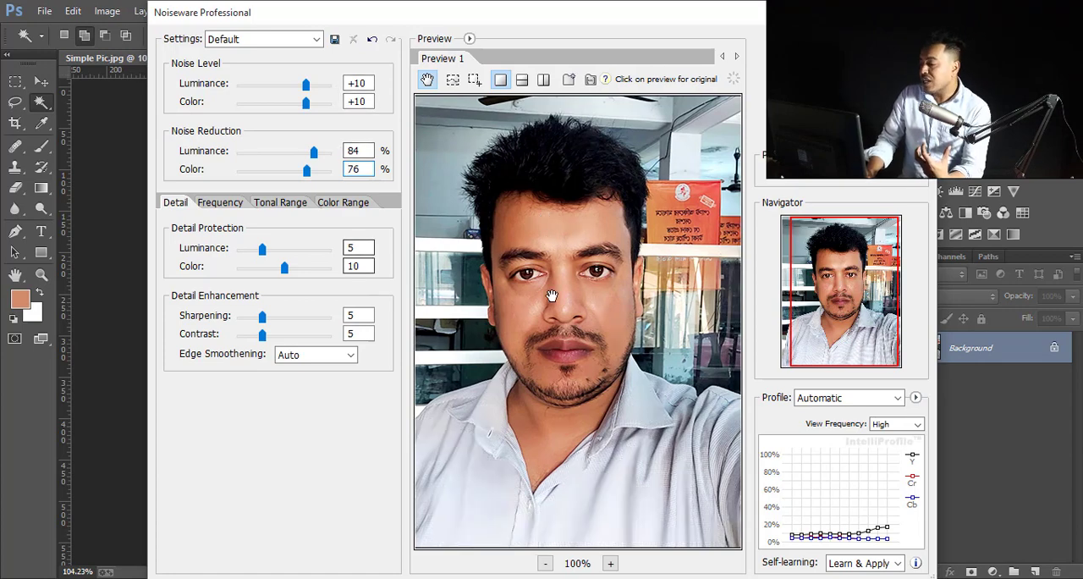
pyautogui.click(834, 42)
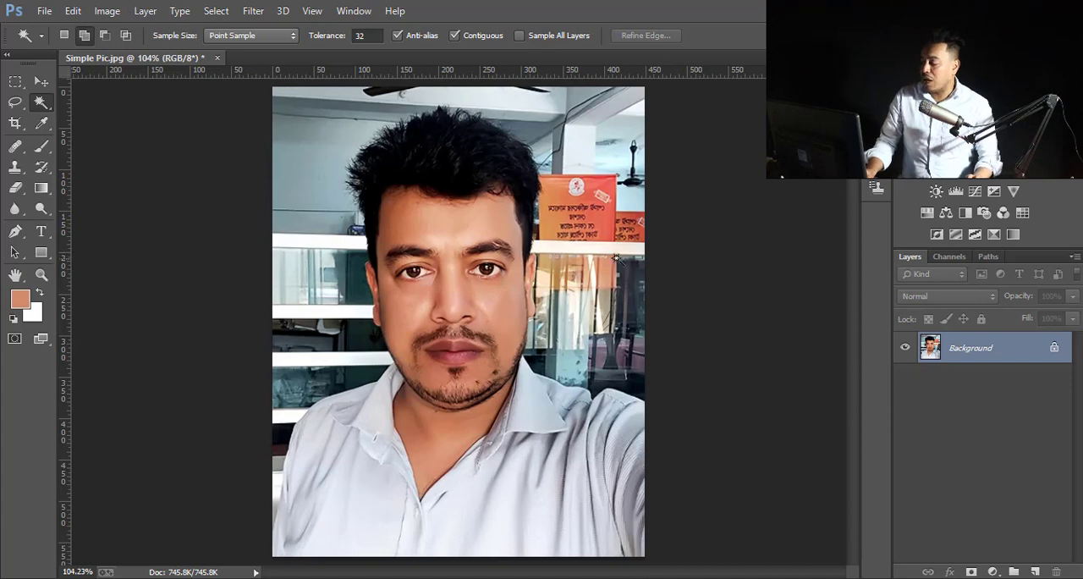
# - Examine the face up close to check the skin smoothing, and return to the whole-photo view
pyautogui.scroll(3, 556, 270)
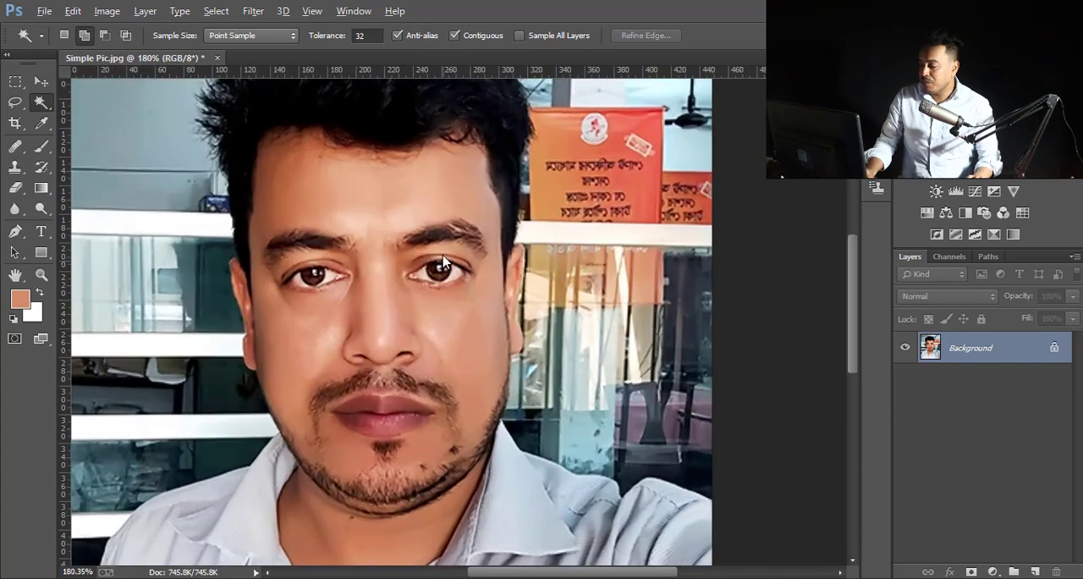
pyautogui.moveTo(446, 227); pyautogui.dragTo(522, 229)
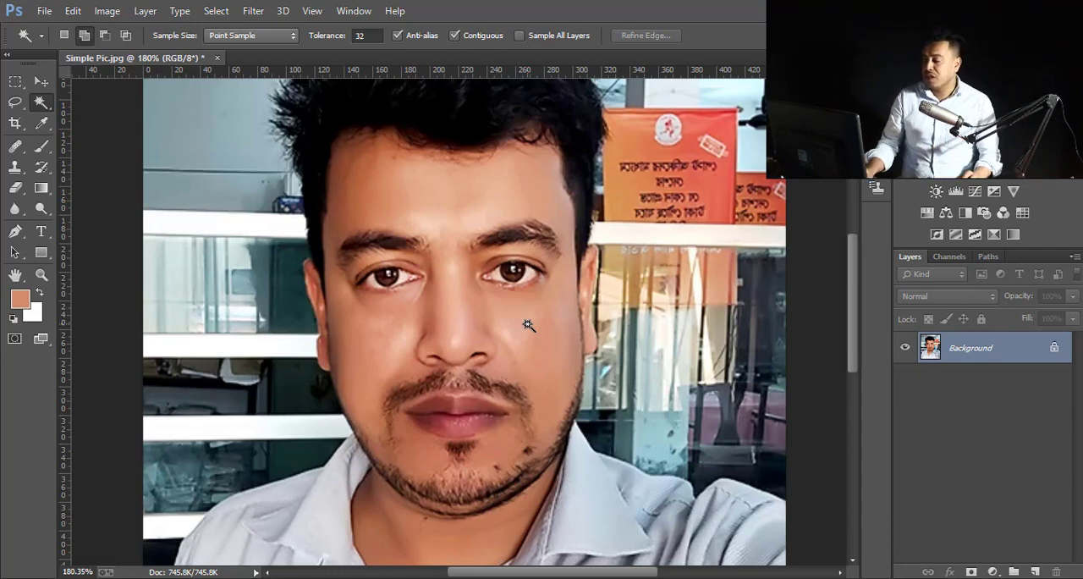
pyautogui.scroll(-2, 511, 315)
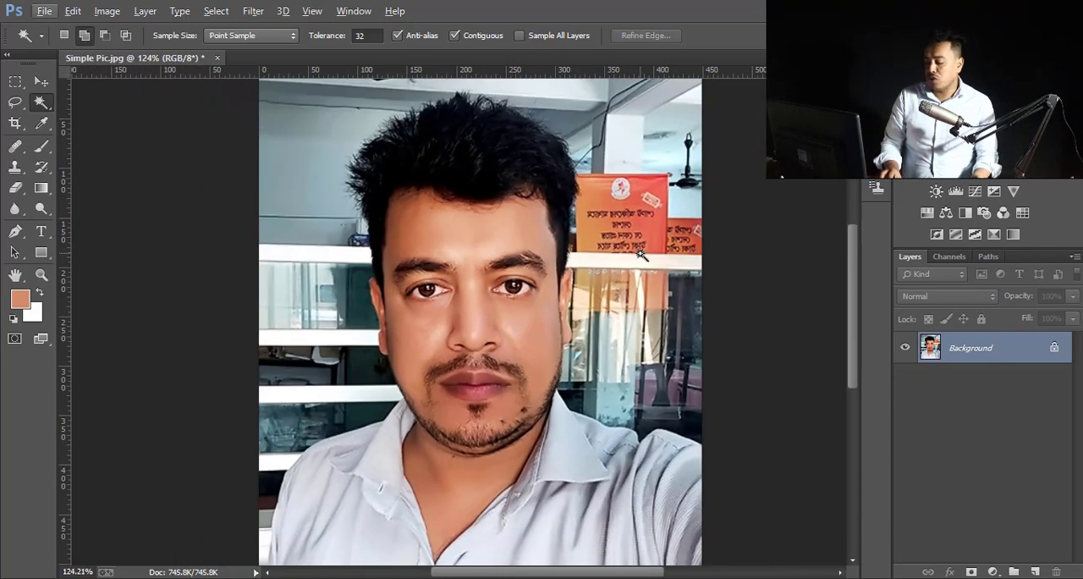
pyautogui.scroll(-1, 641, 253)
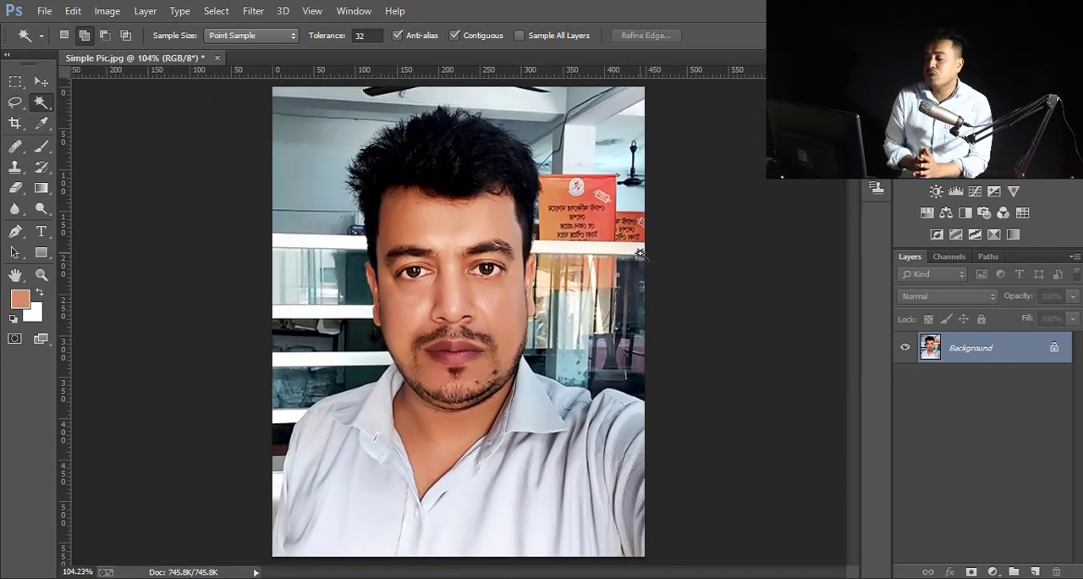